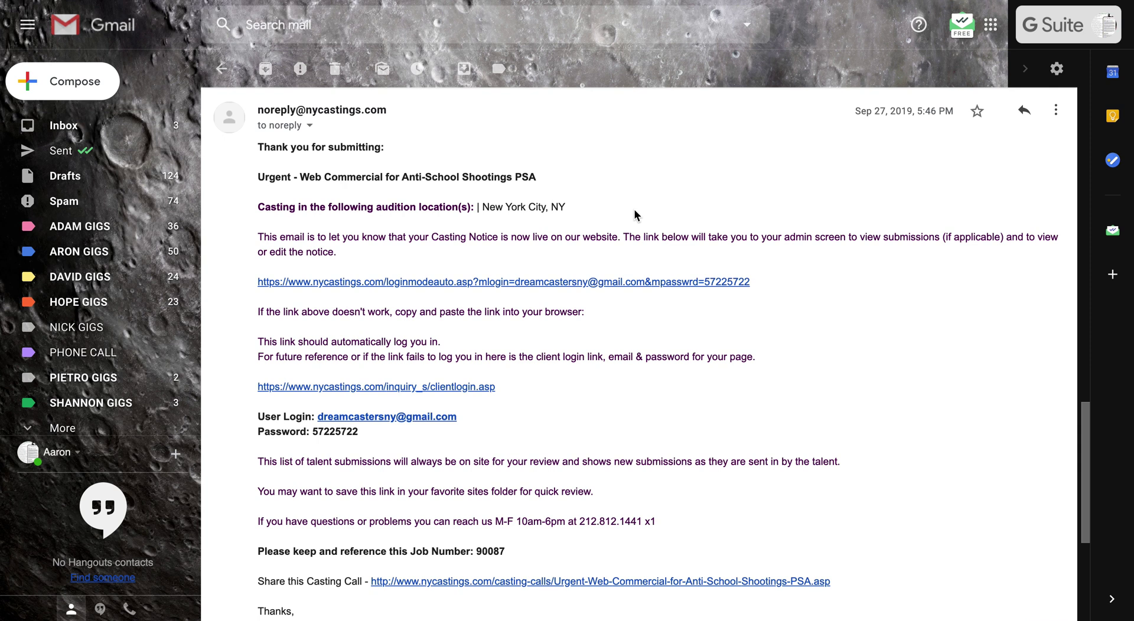
# - Follow the nycastings admin login link in the casting notice confirmation email
pyautogui.click(643, 283)
# - Open the HairKutz - TV Pilot project from the My Projects list
pyautogui.scroll(-10, 642, 284)
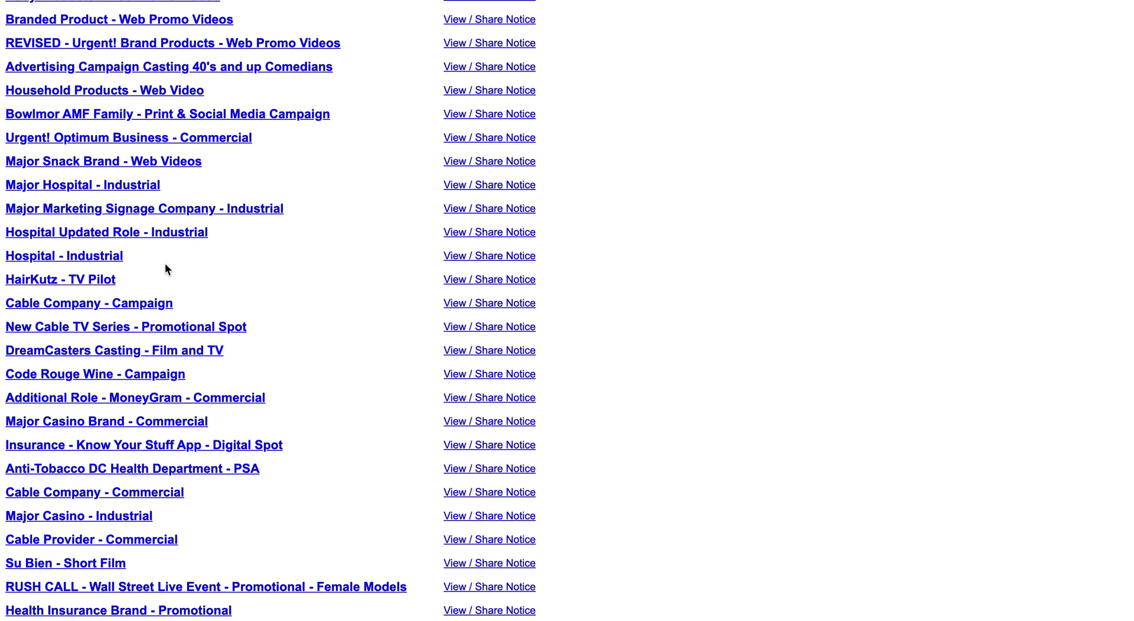
pyautogui.click(98, 282)
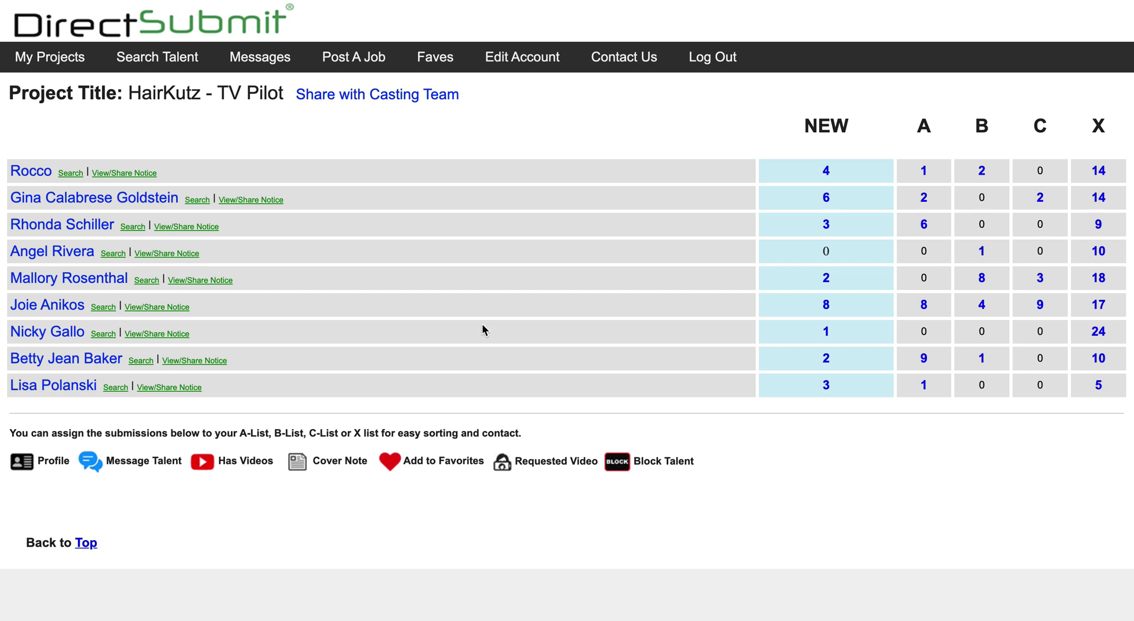
# - Show the sixth role's eight A-list talent cards and view the next photo of one talent
pyautogui.click(924, 306)
pyautogui.scroll(-5, 924, 312)
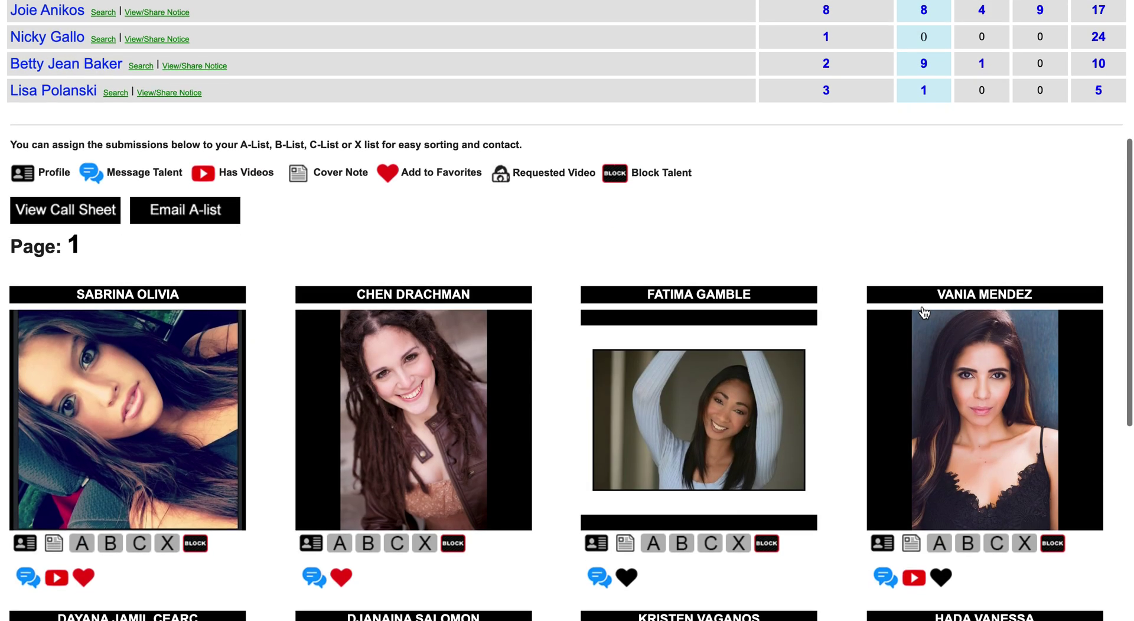
pyautogui.scroll(-5, 924, 312)
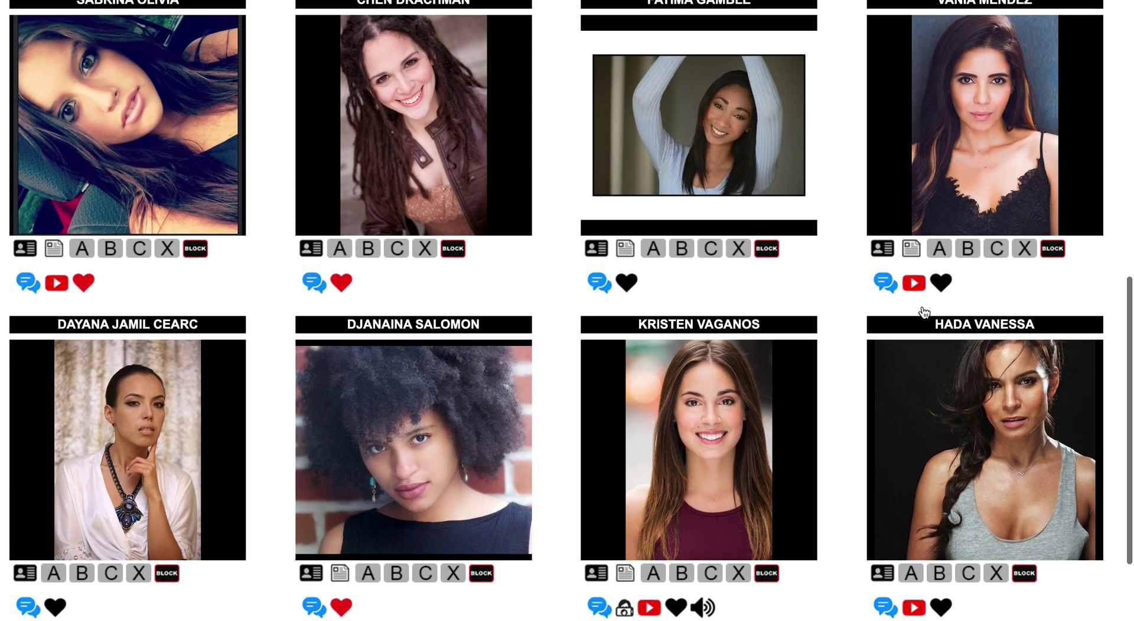
pyautogui.scroll(-1, 924, 312)
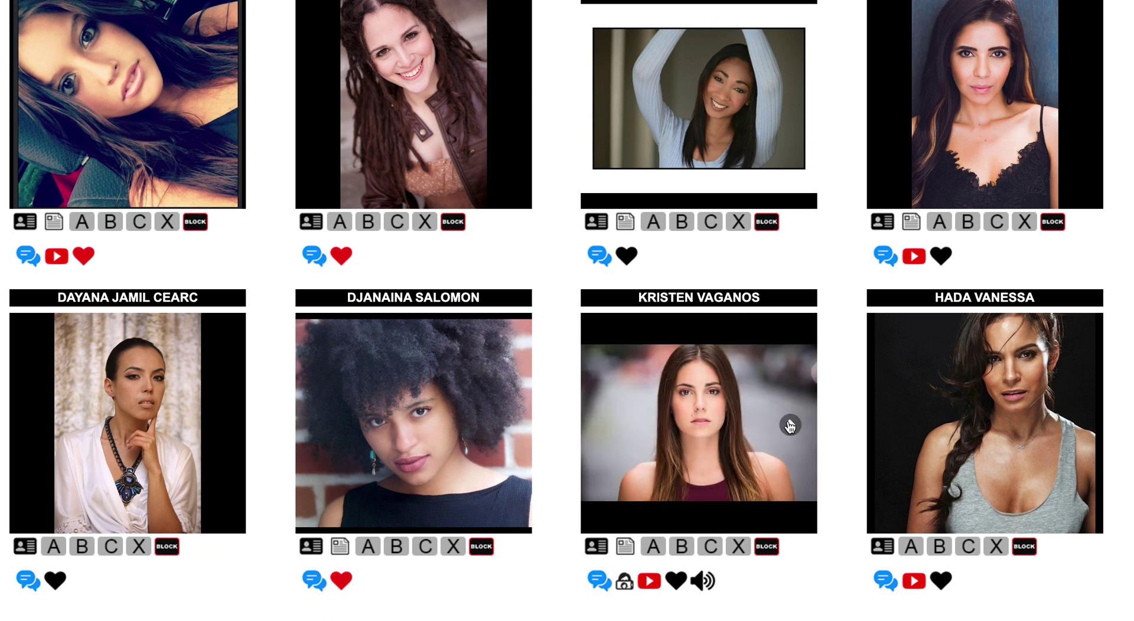
pyautogui.click(760, 425)
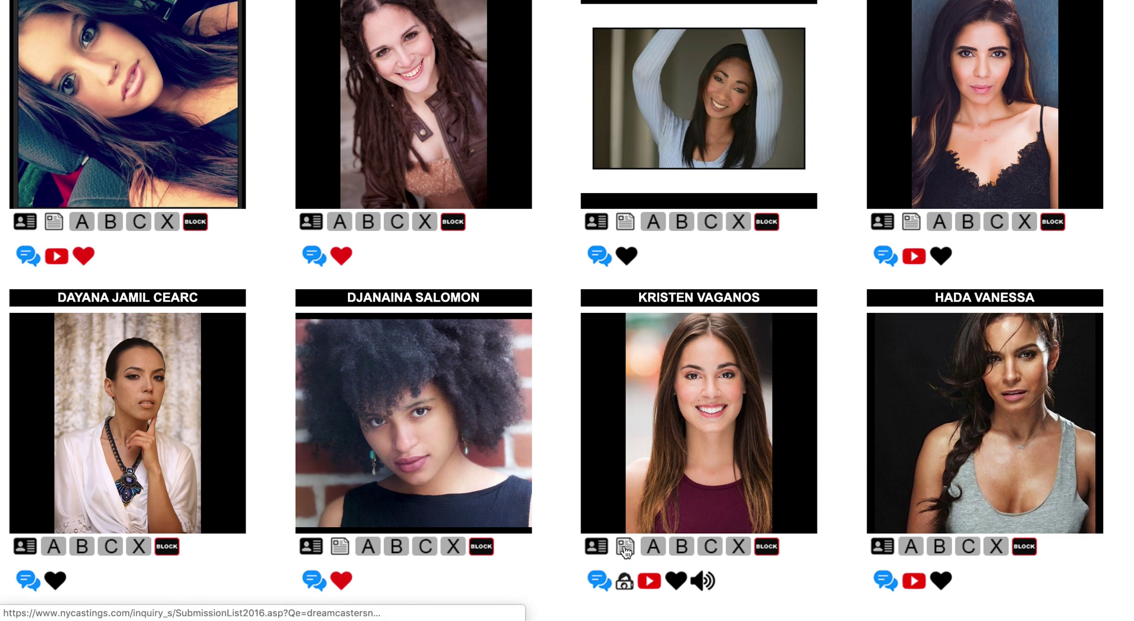
pyautogui.click(625, 546)
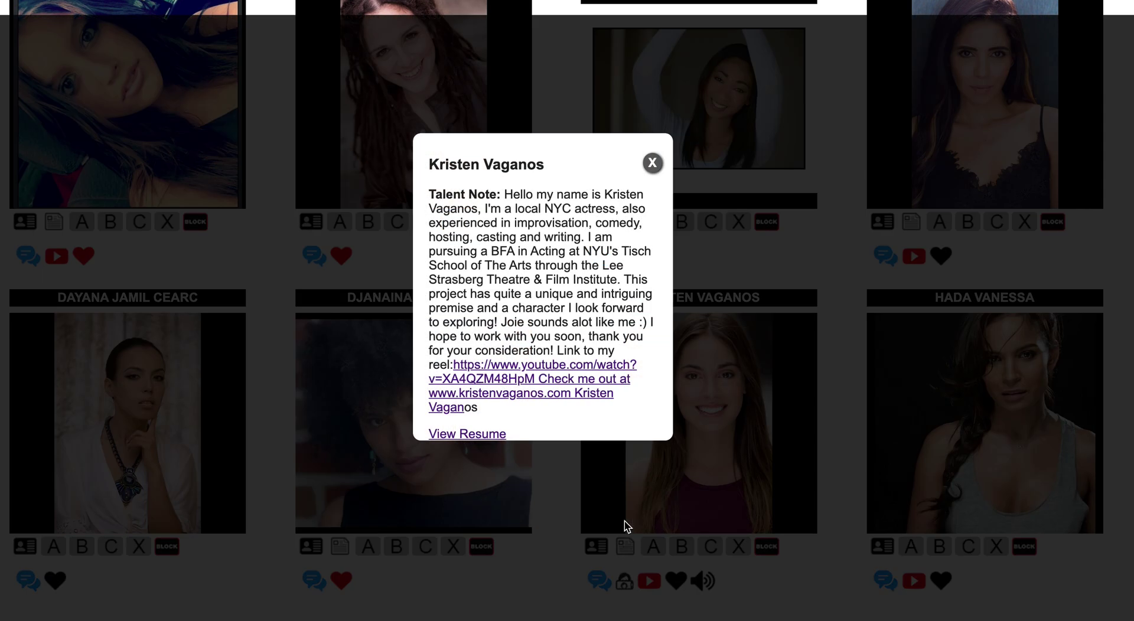
pyautogui.scroll(-2, 602, 349)
pyautogui.scroll(2, 602, 350)
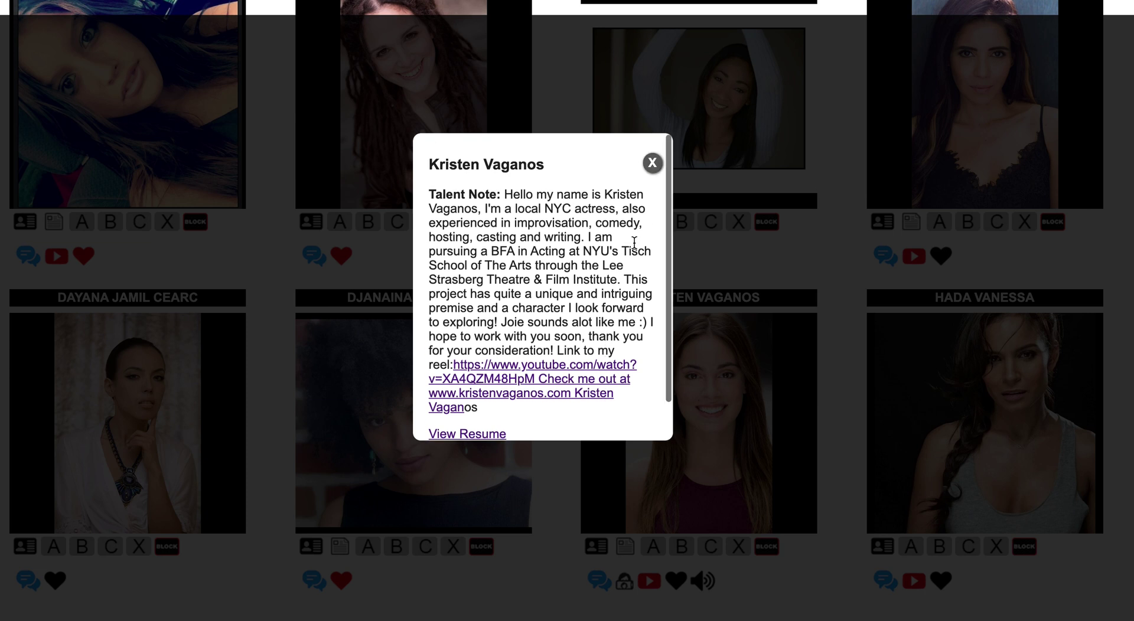
pyautogui.click(652, 163)
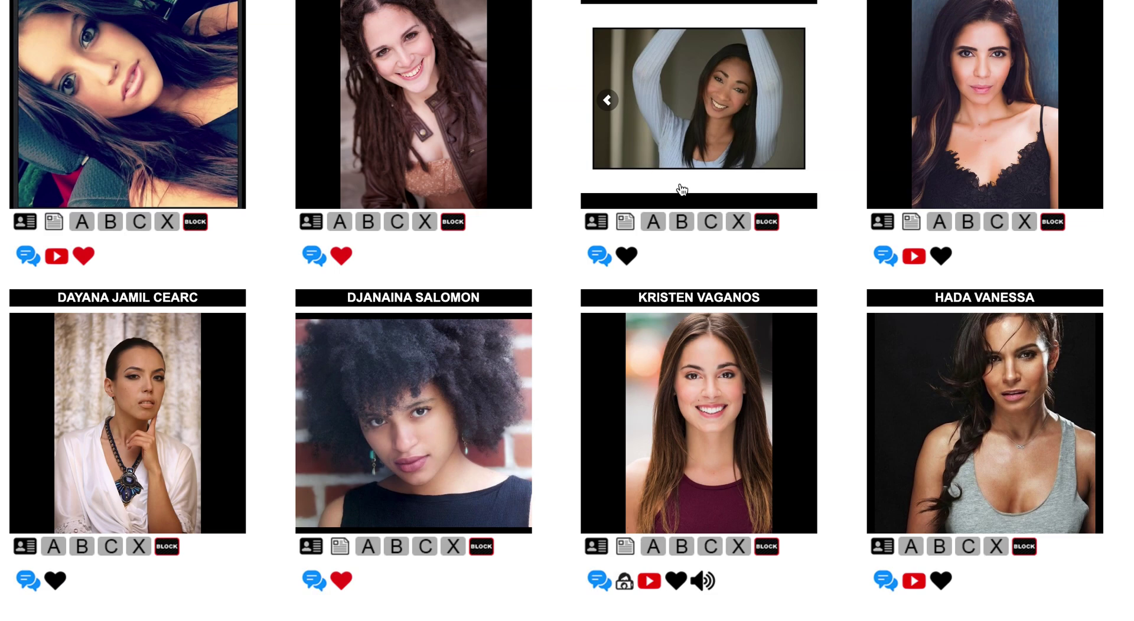
pyautogui.click(883, 549)
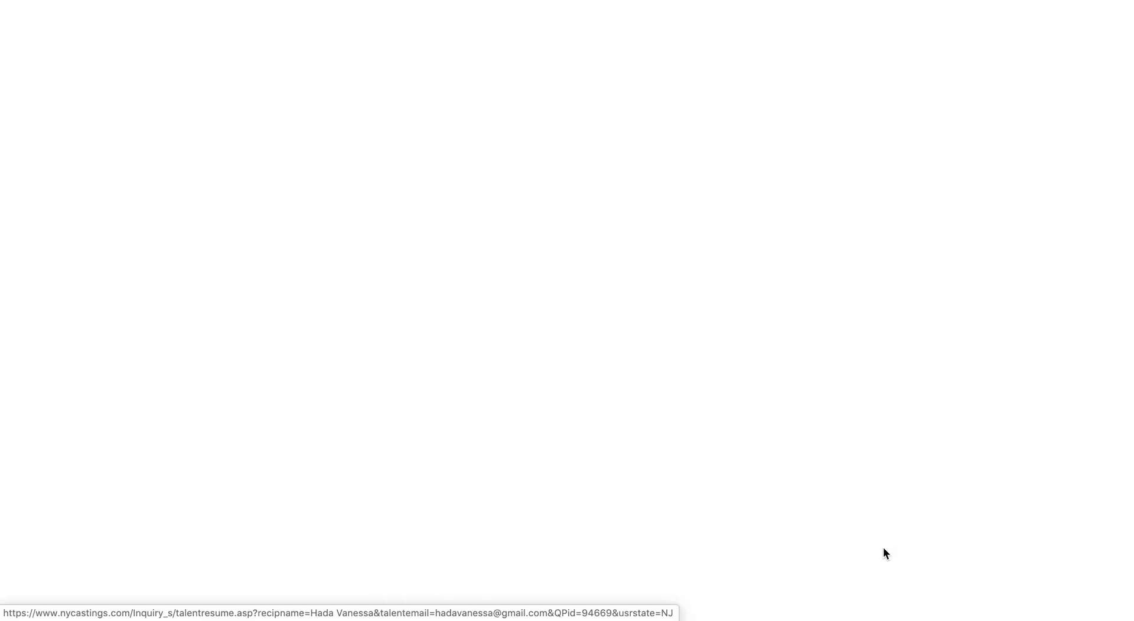
pyautogui.scroll(-2, 883, 554)
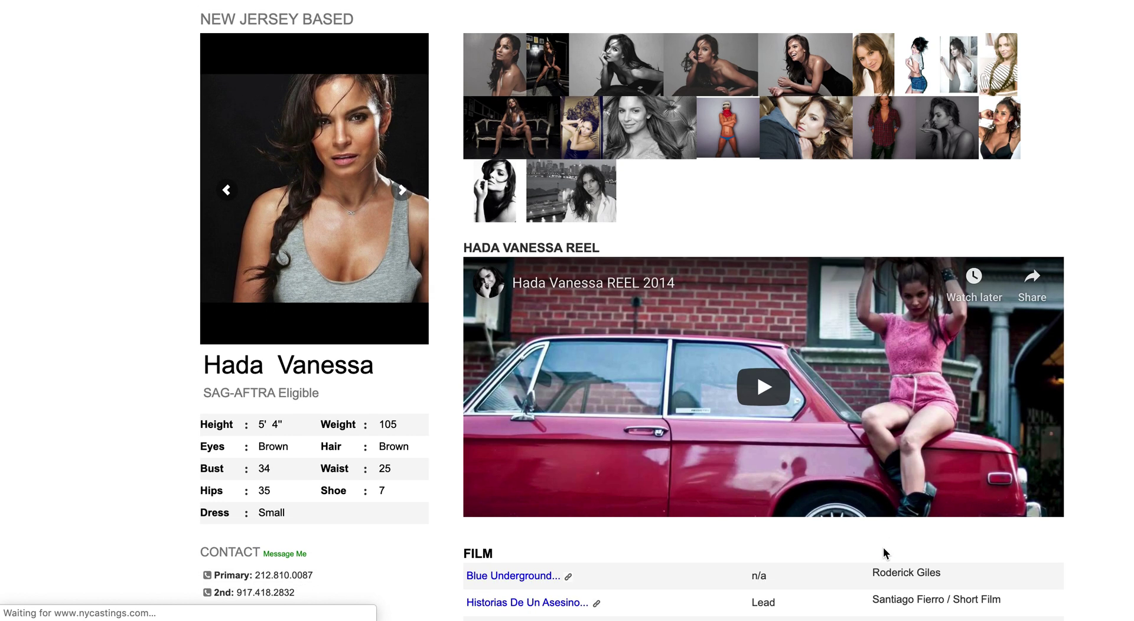
pyautogui.scroll(-8, 884, 552)
pyautogui.scroll(-10, 884, 547)
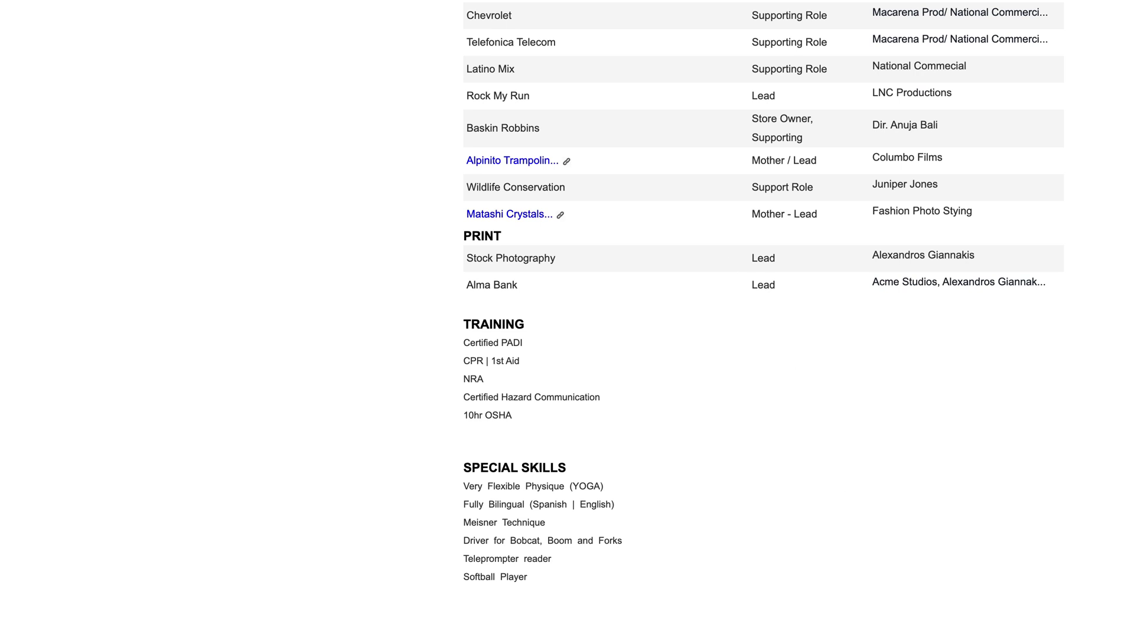
pyautogui.hotkey('ctrl', 'w')
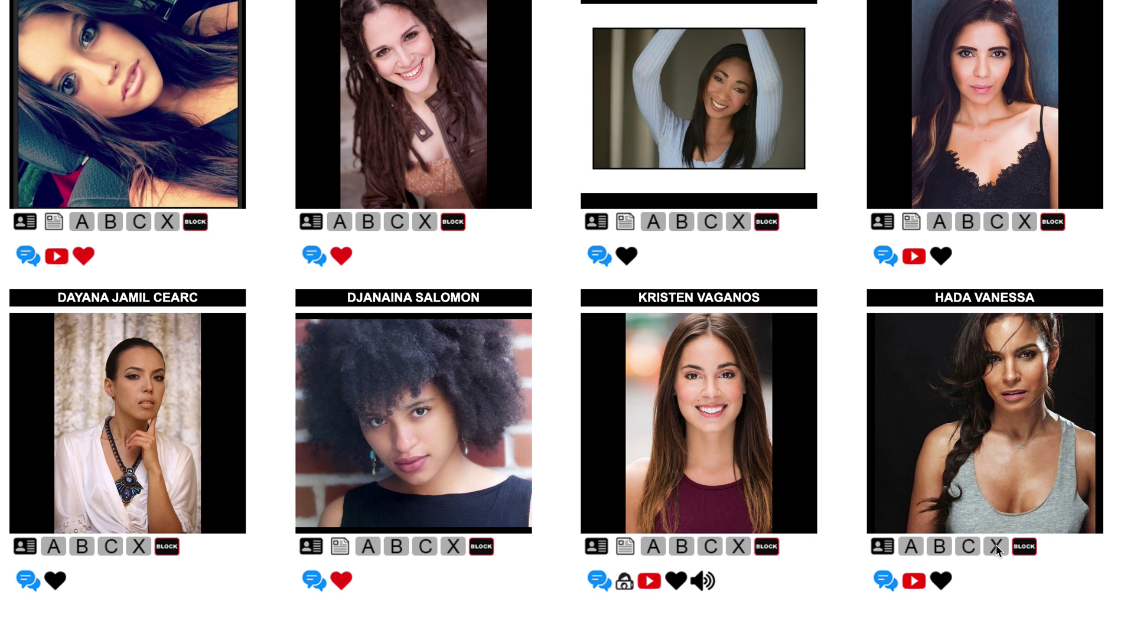
pyautogui.scroll(6, 995, 550)
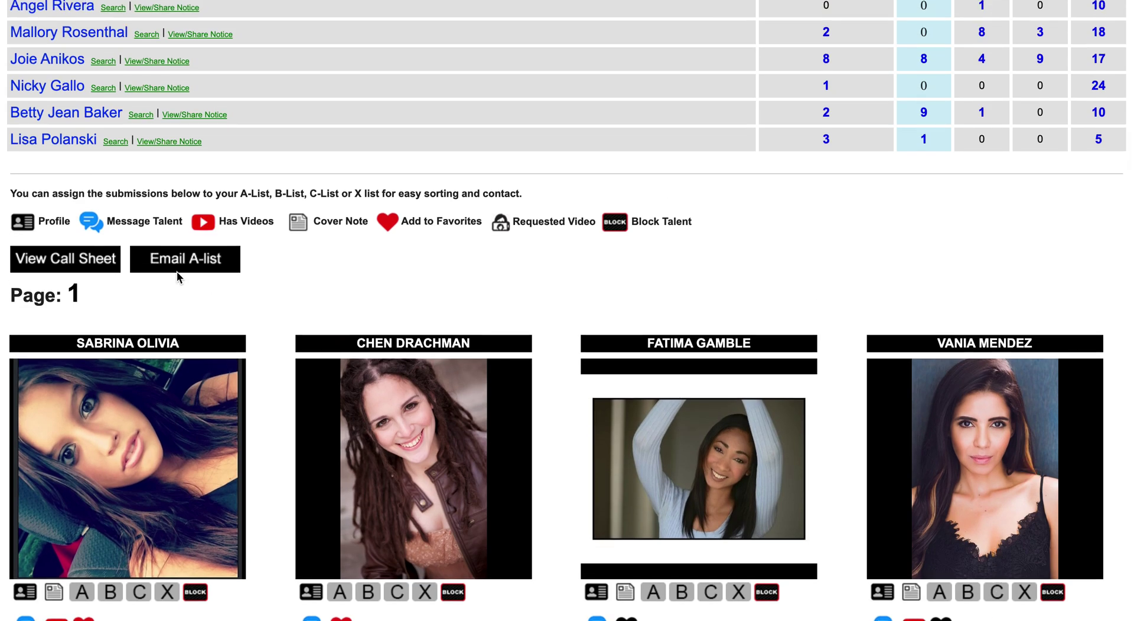
pyautogui.click(112, 262)
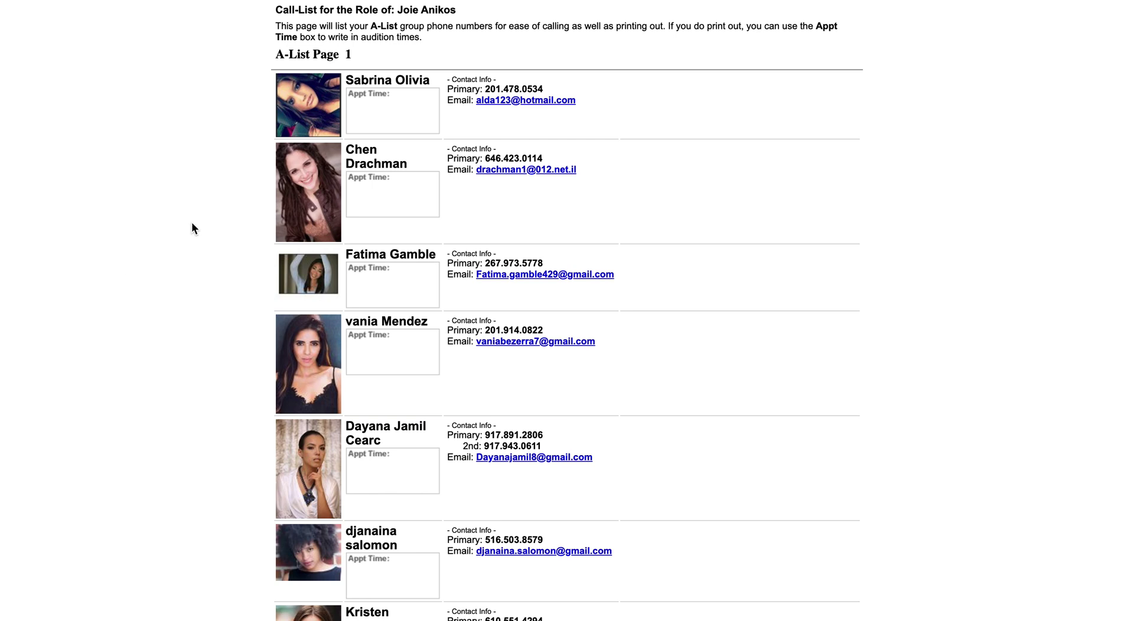
pyautogui.press('super+bracketleft')
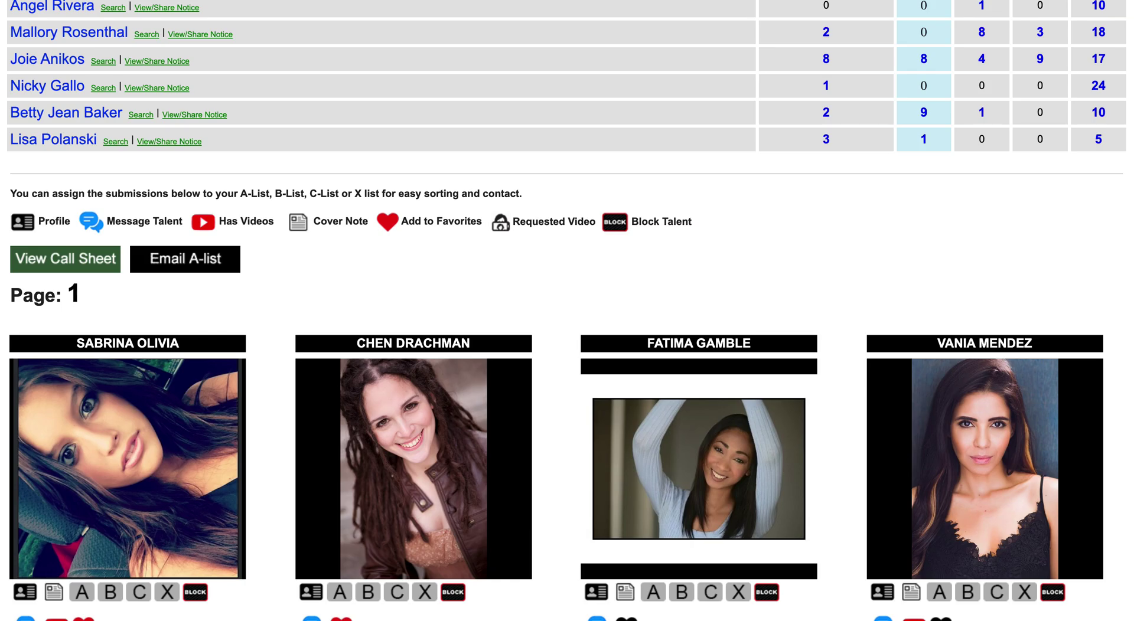
# - View the casting-team share page, then start a message to the last card's talent
pyautogui.scroll(4, 906, 399)
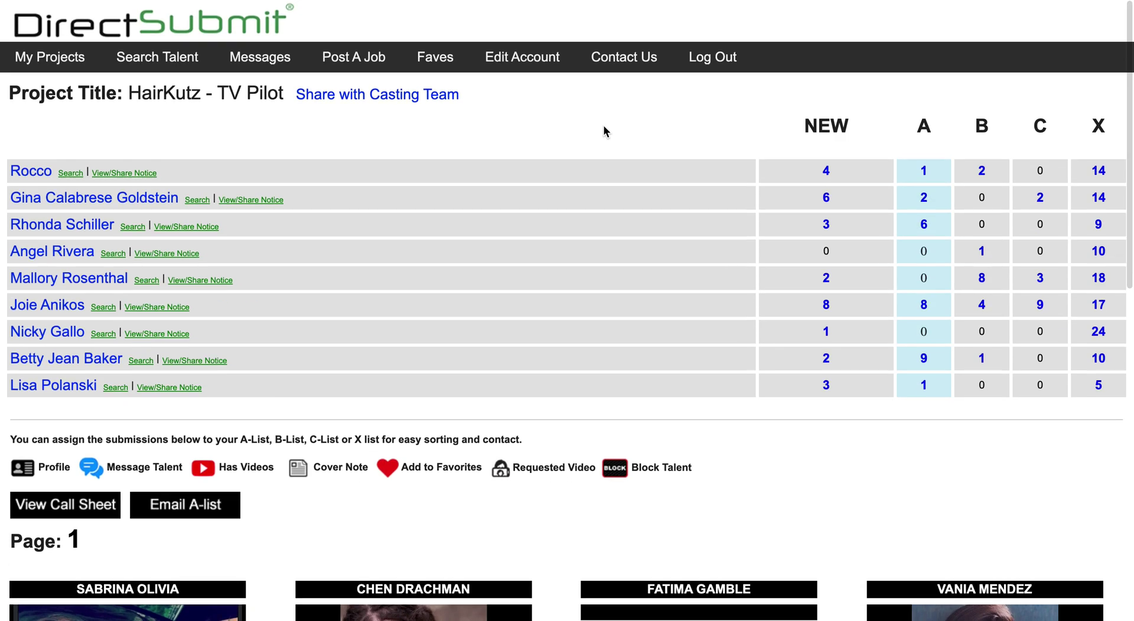
pyautogui.click(432, 95)
pyautogui.scroll(-12, 743, 276)
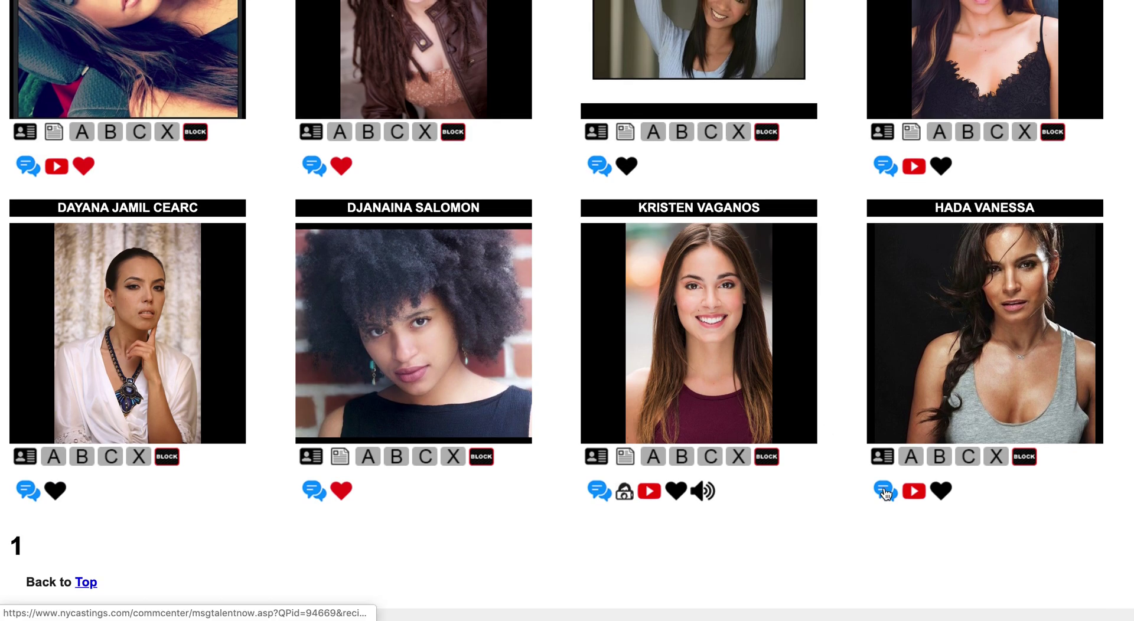
pyautogui.click(885, 489)
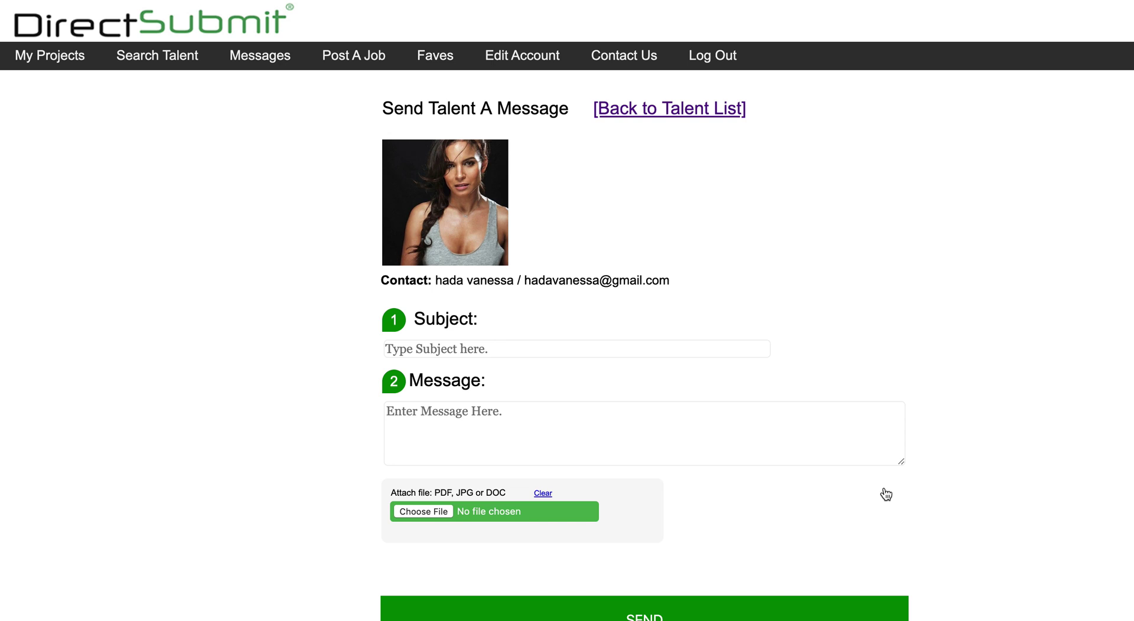
# - Abandon the unsent talent message and go back to the A-list talent cards
pyautogui.hscroll(-10, 885, 495)
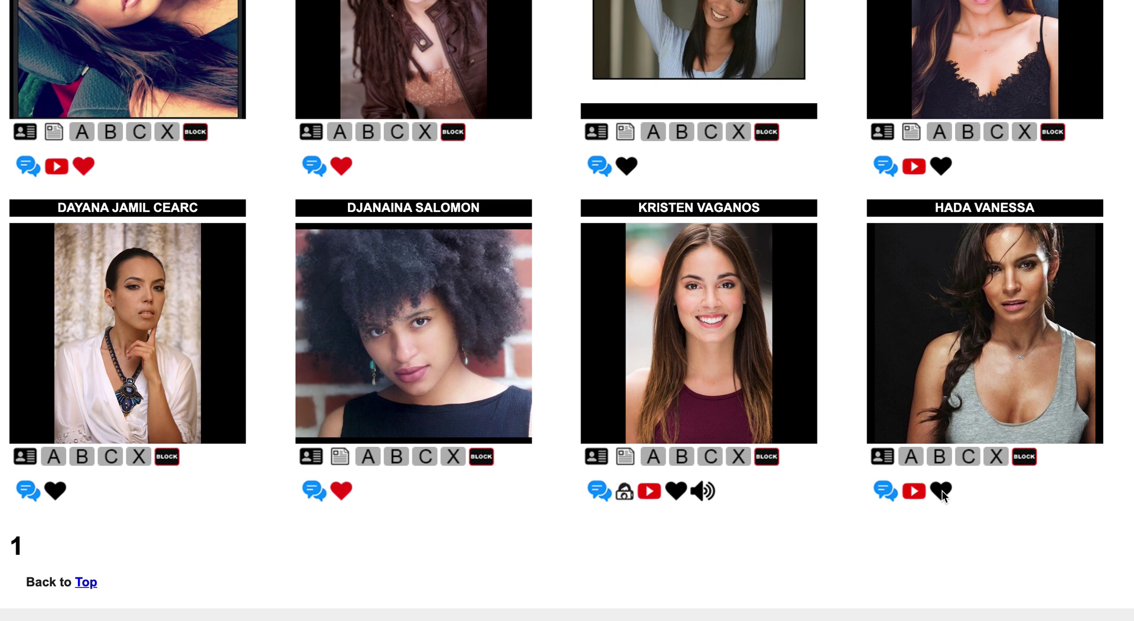
pyautogui.scroll(15, 942, 493)
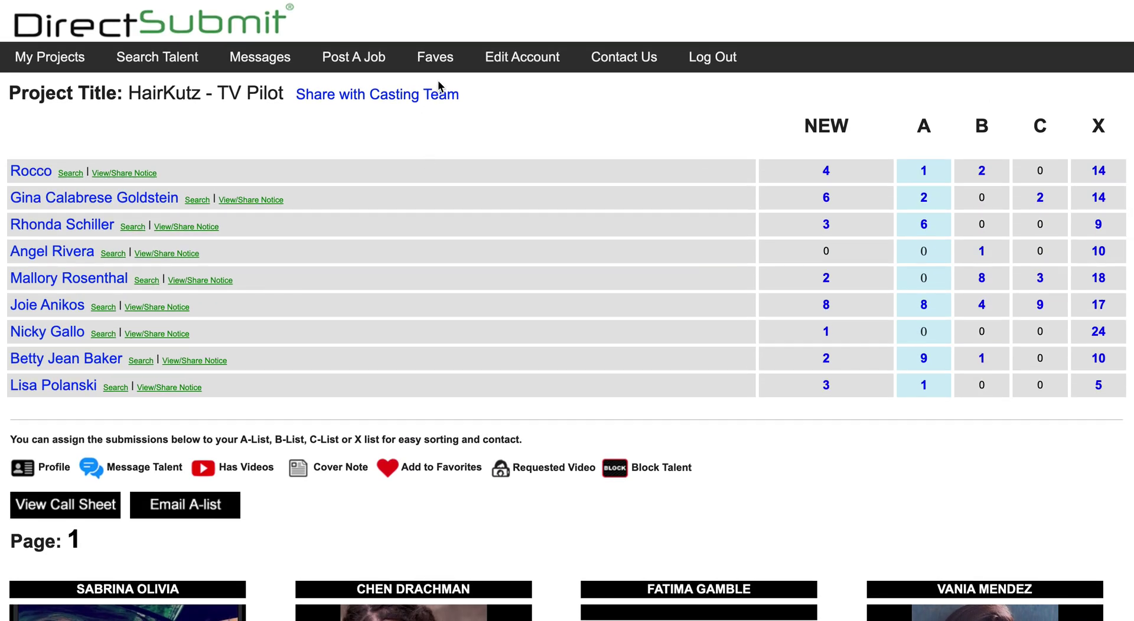
pyautogui.click(436, 62)
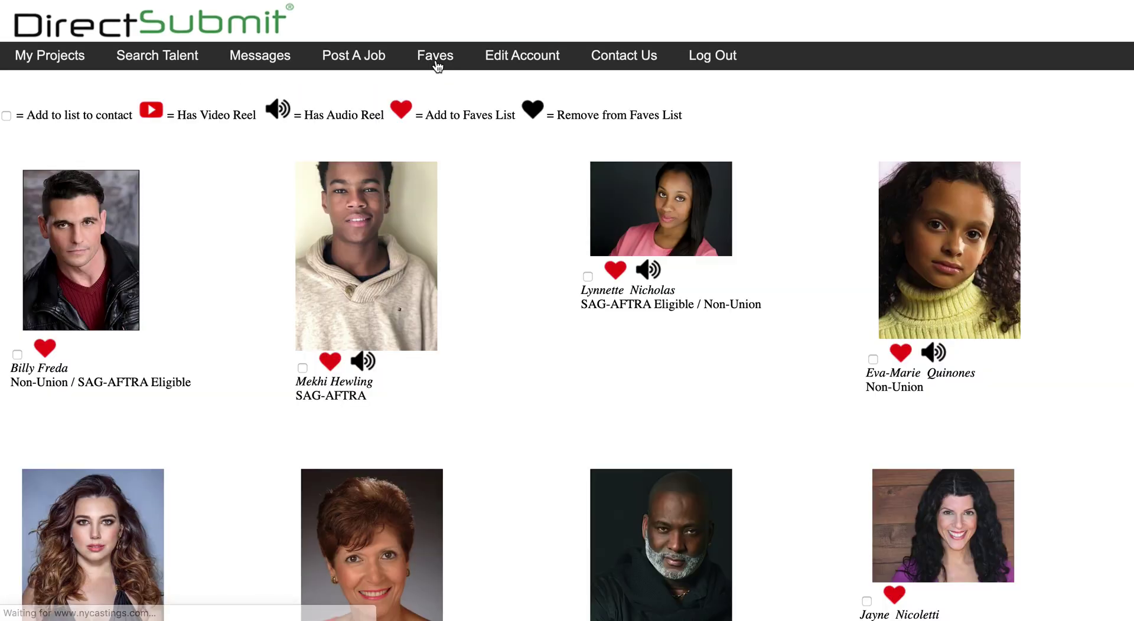
pyautogui.scroll(-7, 530, 278)
pyautogui.scroll(-10, 530, 285)
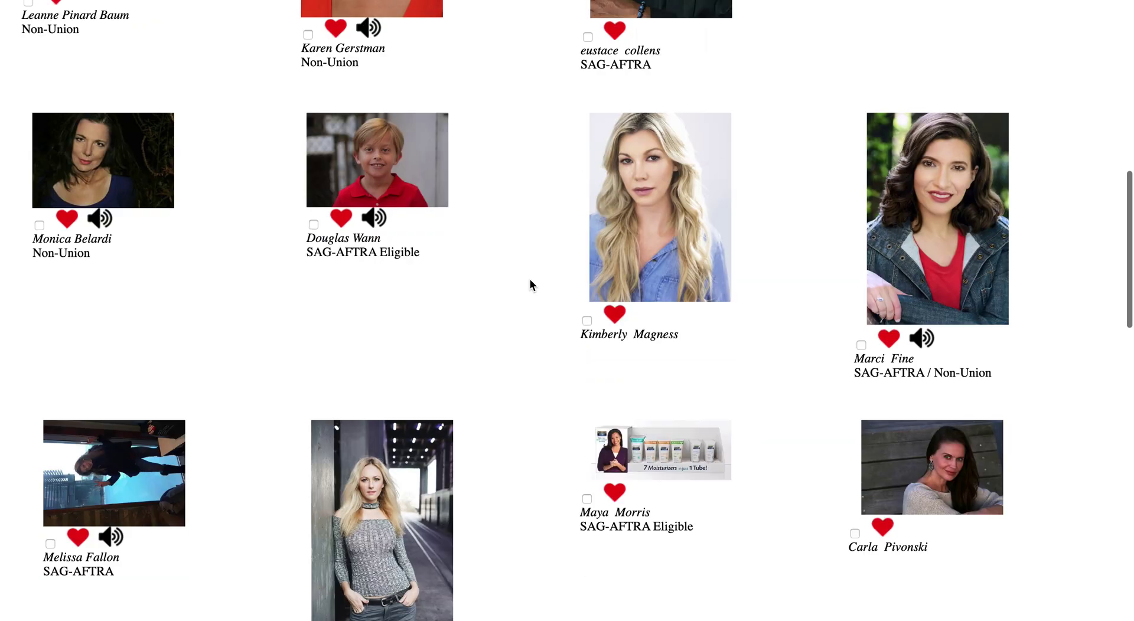
pyautogui.scroll(-5, 531, 284)
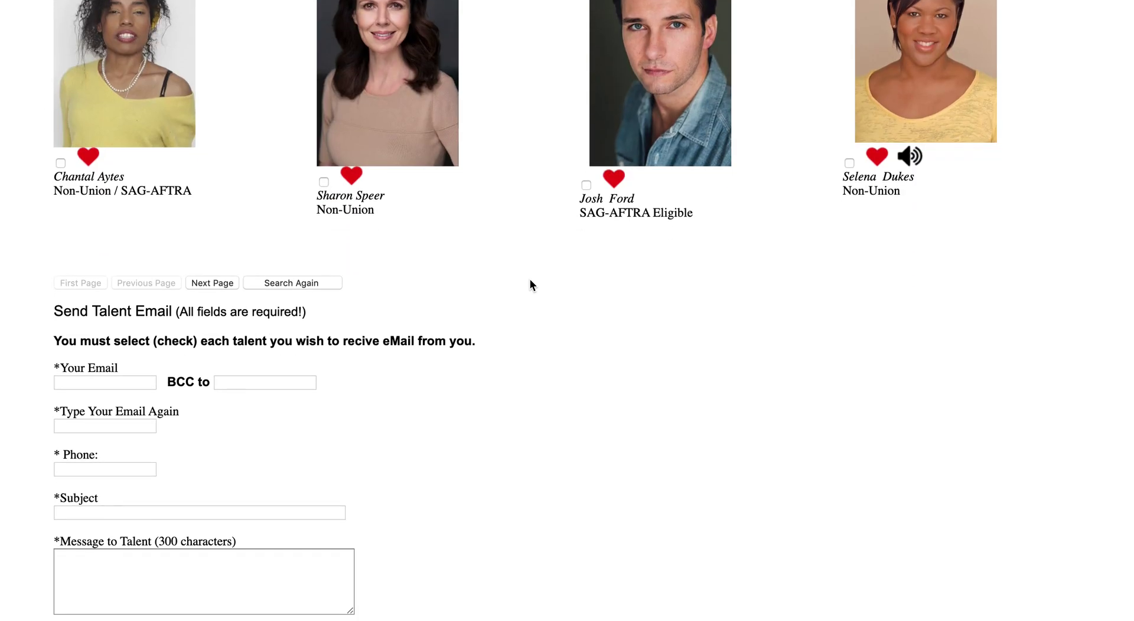
pyautogui.hscroll(-5, 530, 278)
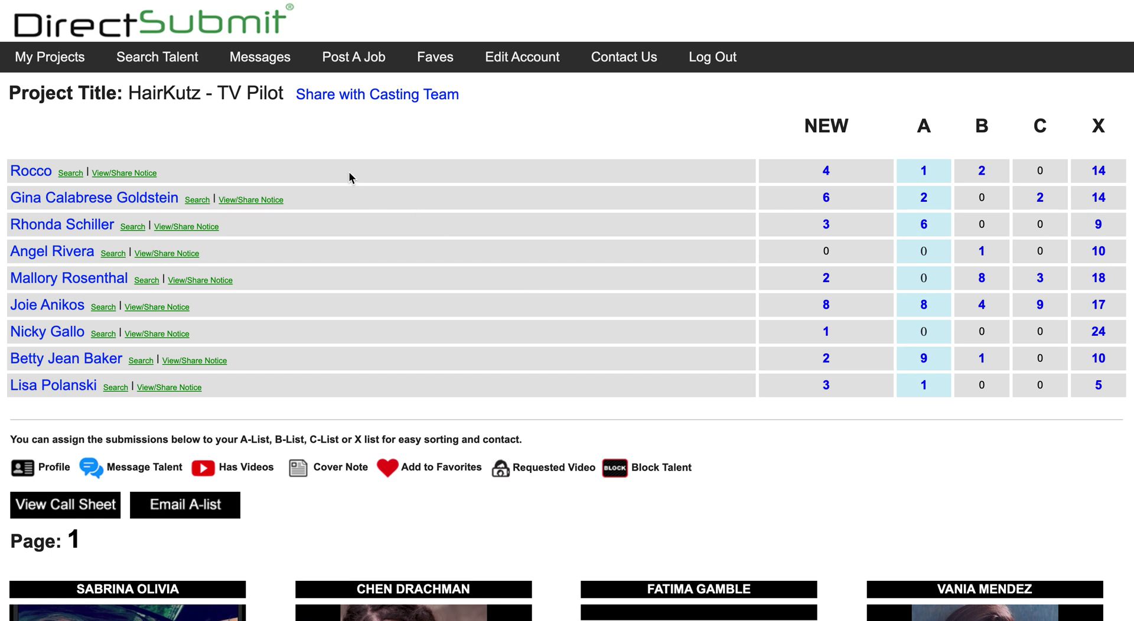
# - Open the talent search form and enter 'banjo' as the special skill
pyautogui.click(185, 62)
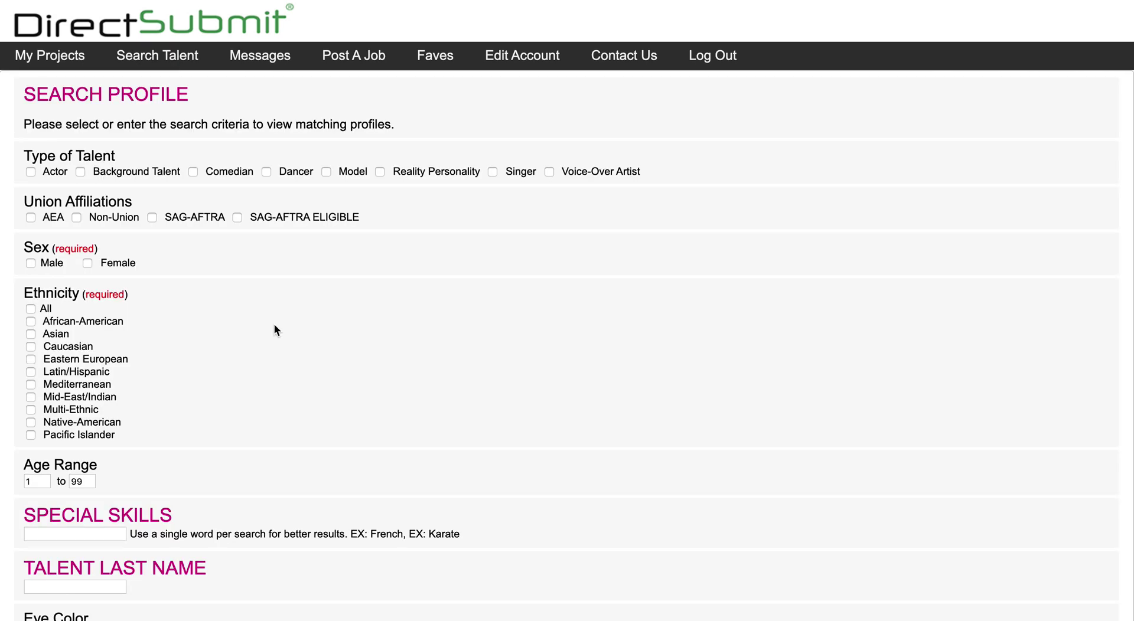
pyautogui.scroll(-4, 274, 325)
pyautogui.scroll(-4, 275, 328)
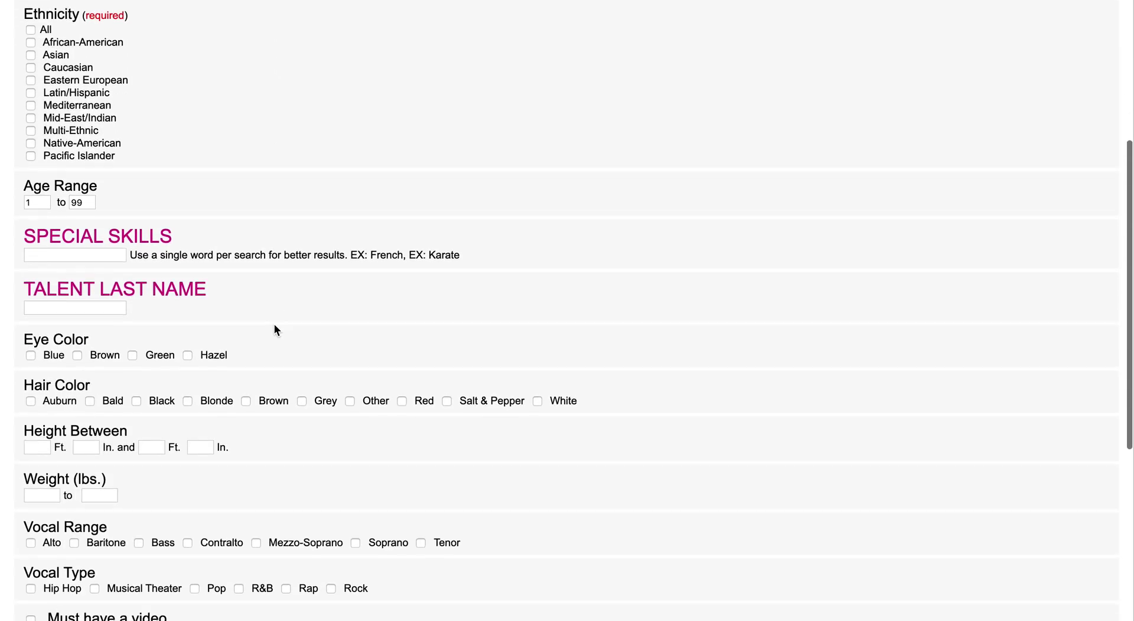
pyautogui.scroll(-2, 274, 328)
pyautogui.scroll(5, 274, 330)
pyautogui.scroll(2, 274, 330)
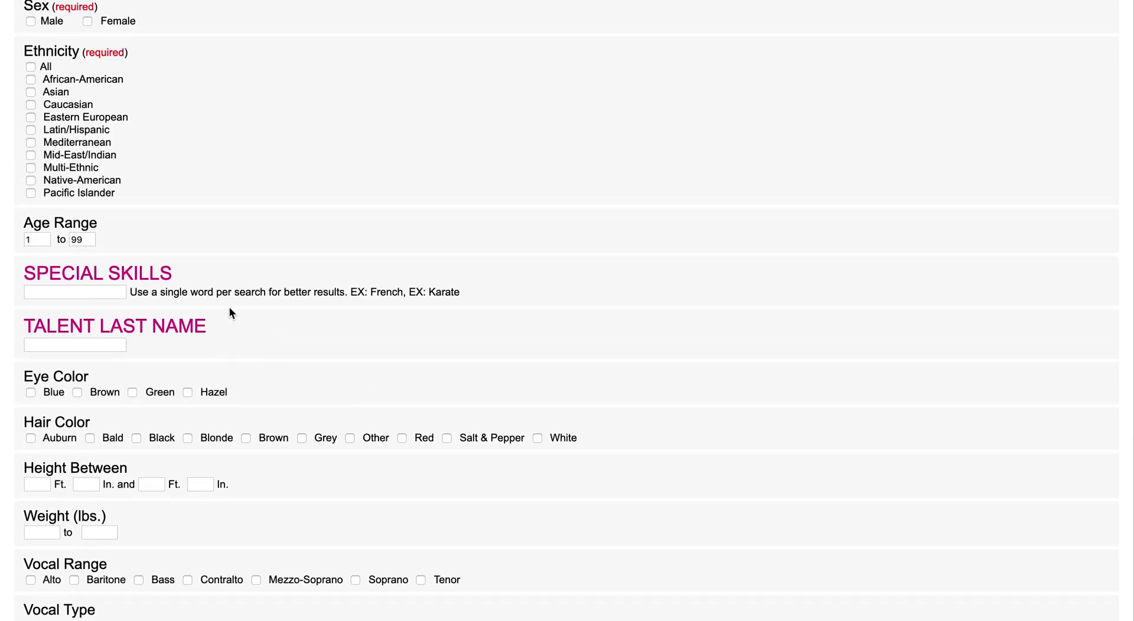
pyautogui.click(96, 290)
pyautogui.write('banjo')
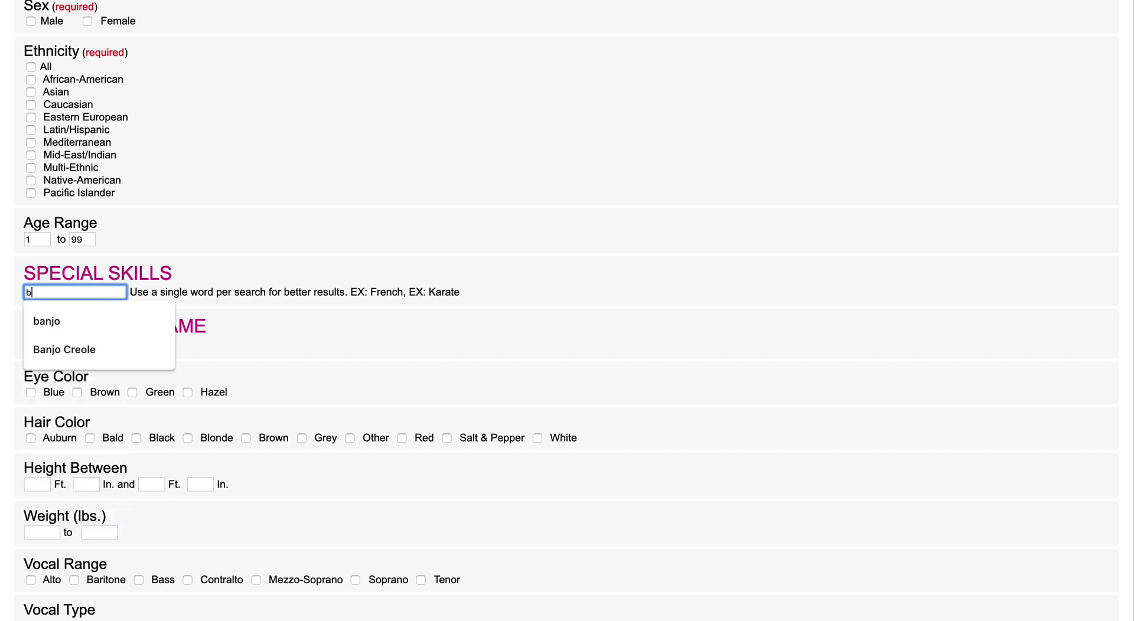
pyautogui.click(554, 280)
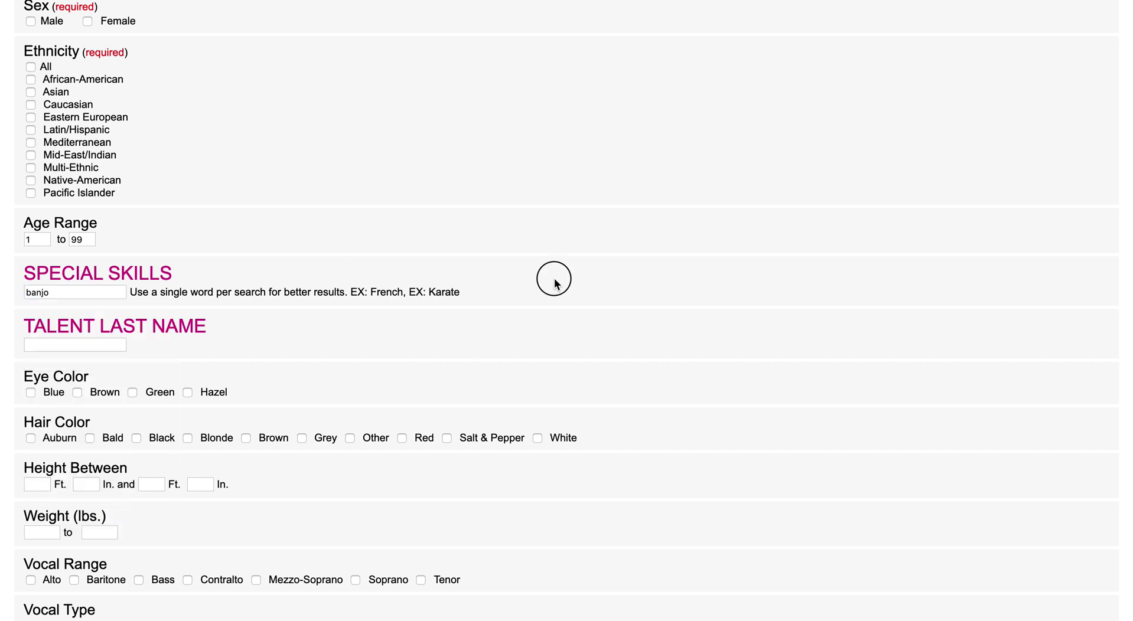
# - Submit the banjo search and scroll through the matching headshot results
pyautogui.scroll(-10, 554, 282)
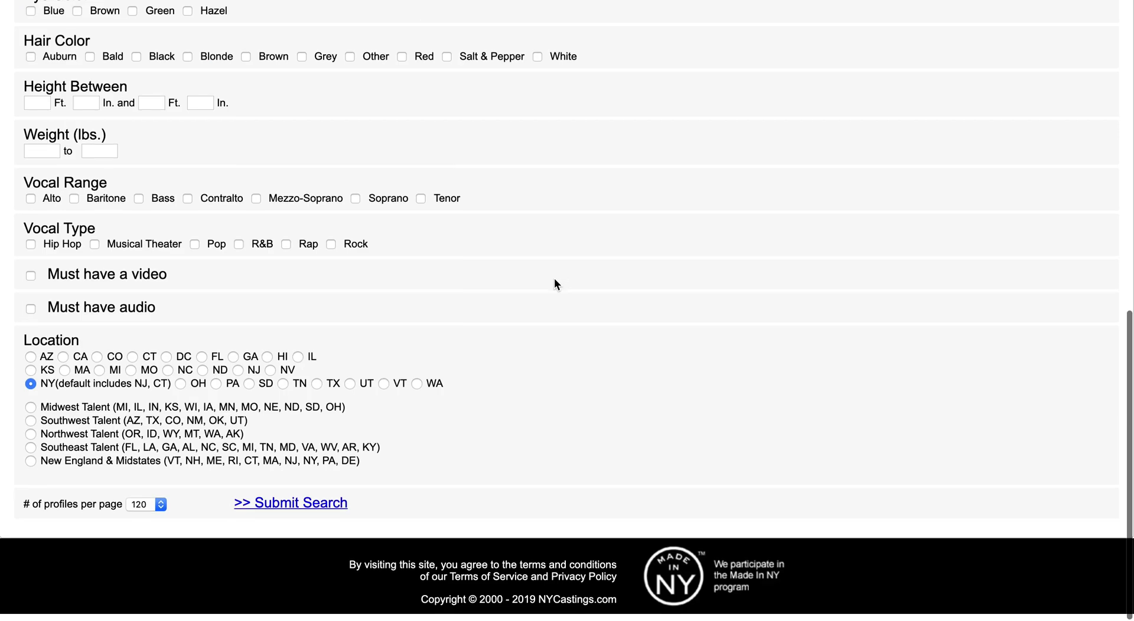
pyautogui.click(322, 512)
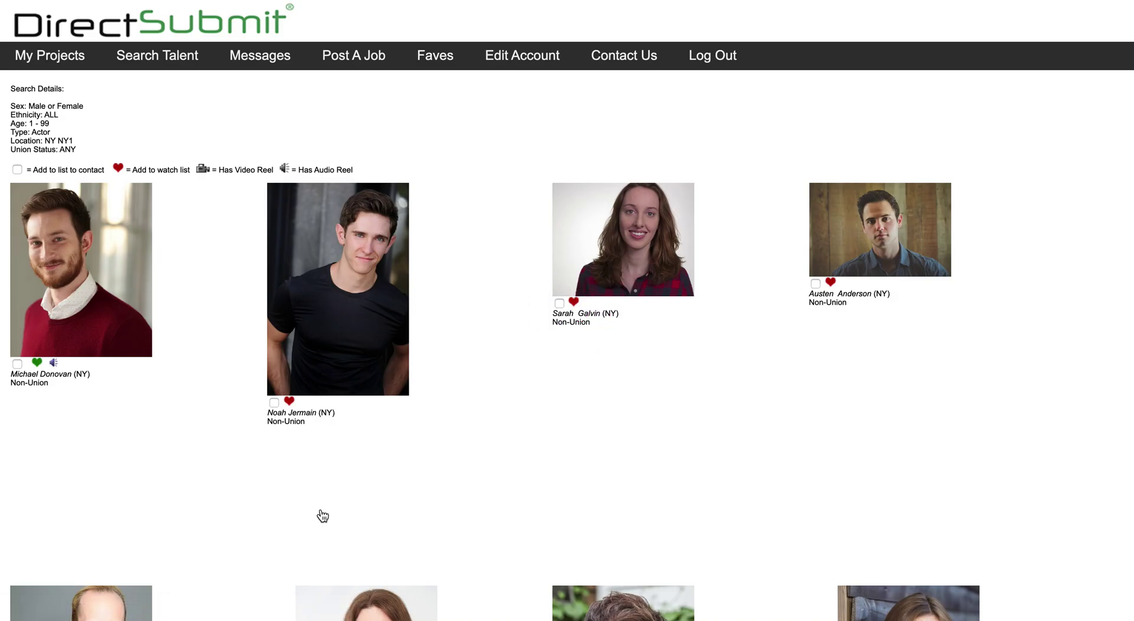
pyautogui.scroll(-10, 323, 516)
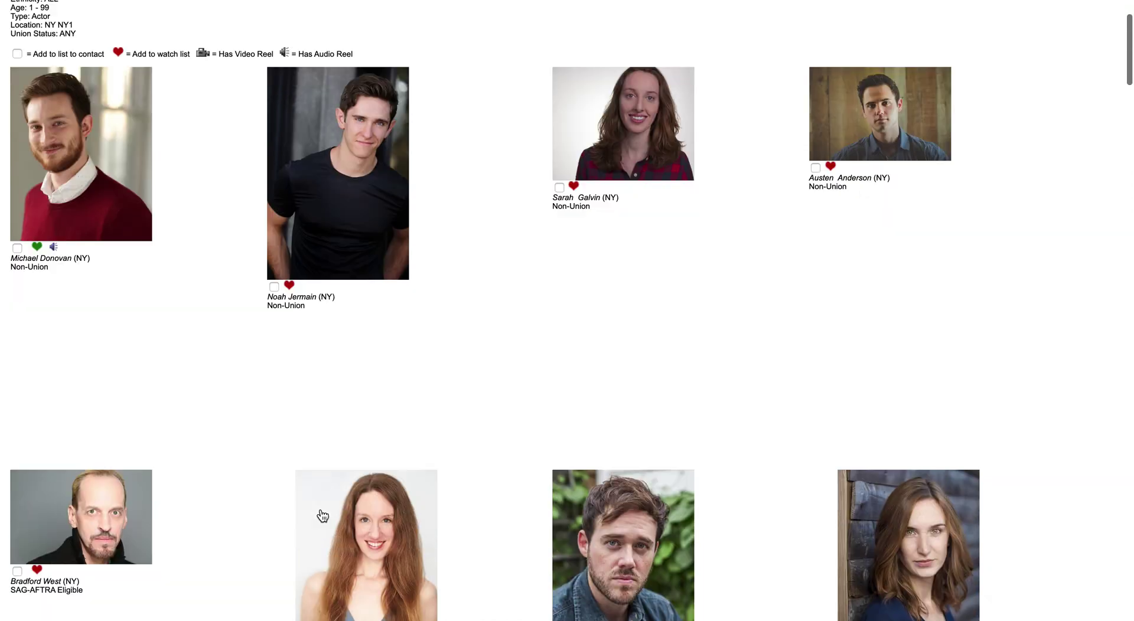
pyautogui.scroll(-7, 322, 516)
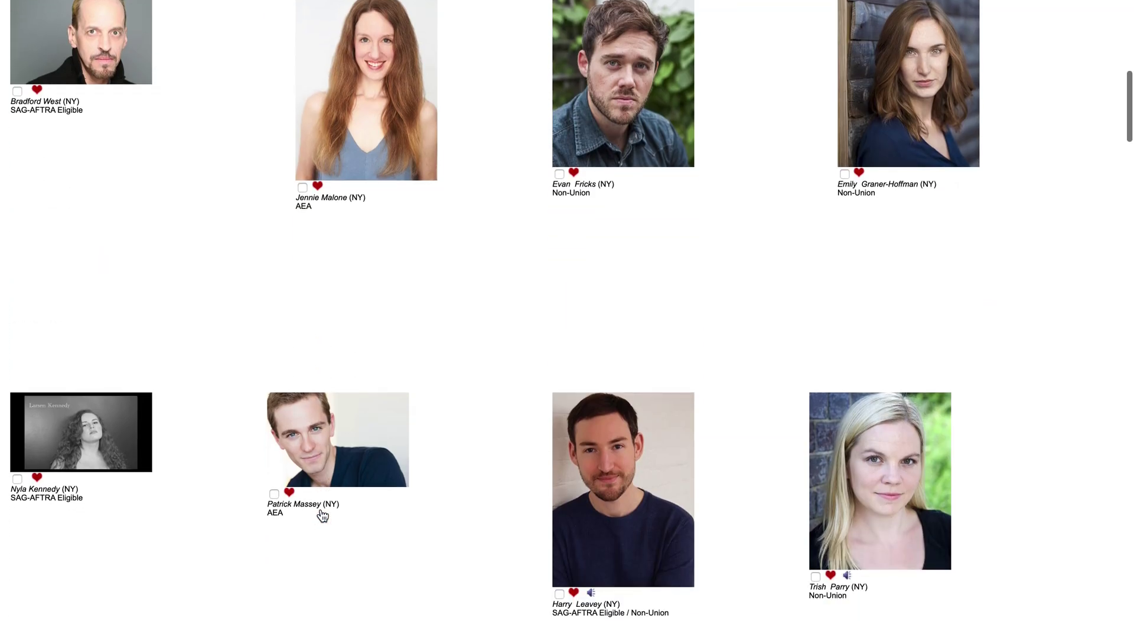